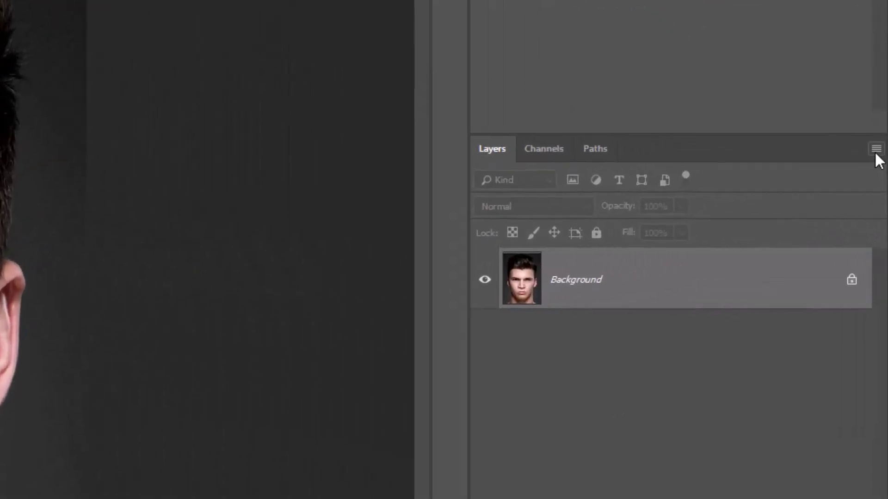
# Step: Duplicate the Background layer into a new document named 'Deplacemnet'
pyautogui.click(881, 201)
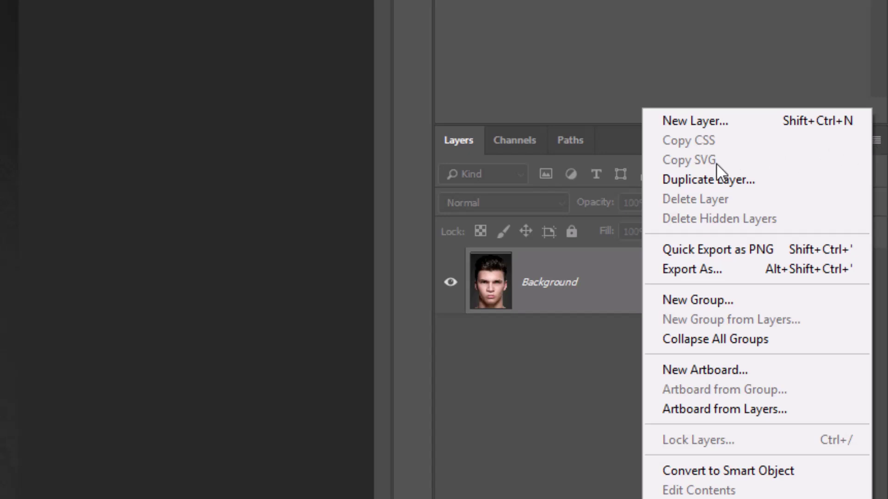
pyautogui.click(696, 175)
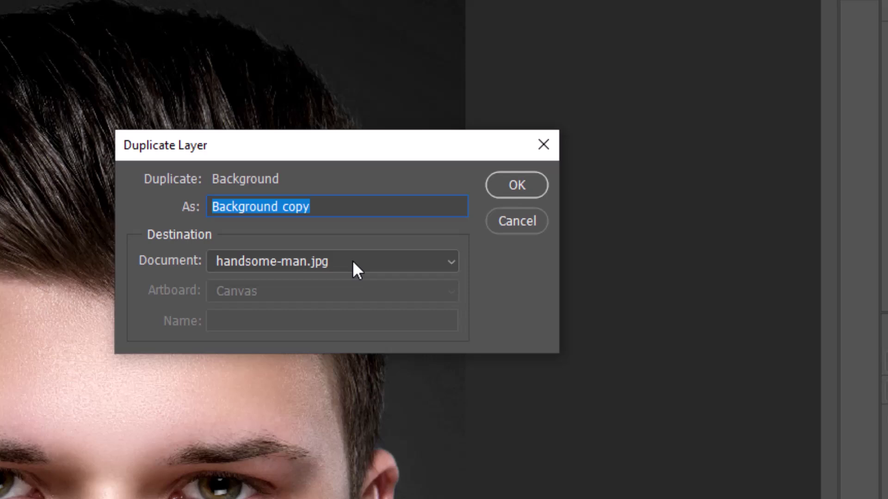
pyautogui.click(351, 262)
pyautogui.click(236, 319)
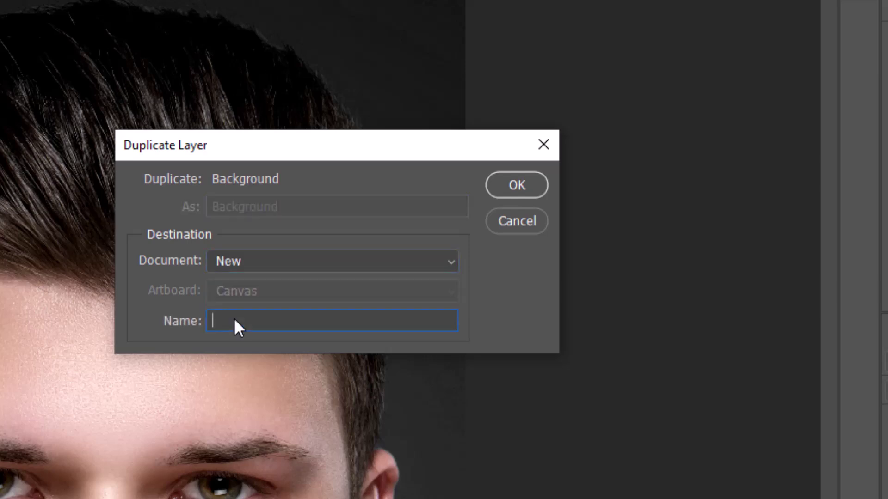
pyautogui.write('Deplacemnet')
# Step: Create the Deplacemnet copy, desaturate it, and apply a 3-pixel Gaussian blur
pyautogui.press('Return')
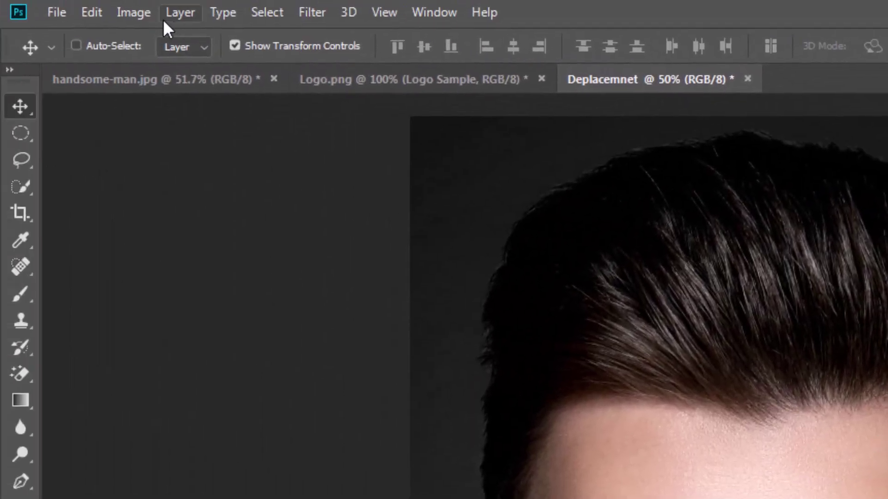
pyautogui.click(137, 12)
pyautogui.moveTo(166, 67)
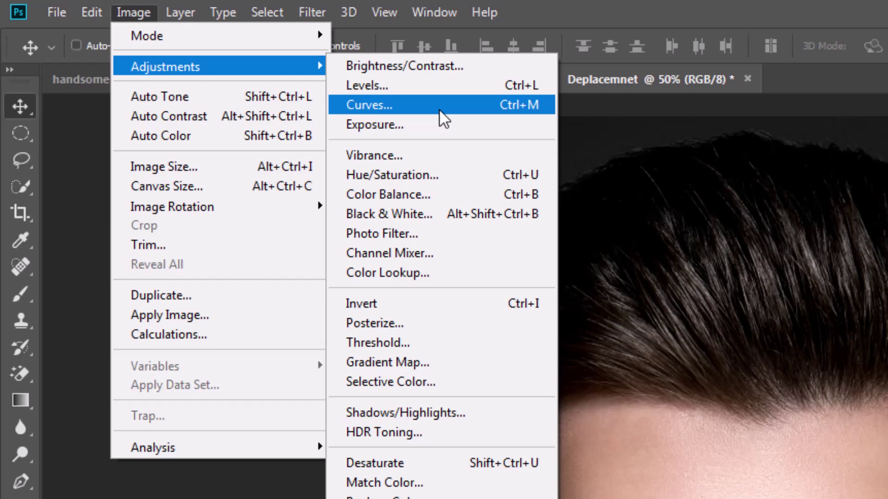
pyautogui.click(378, 463)
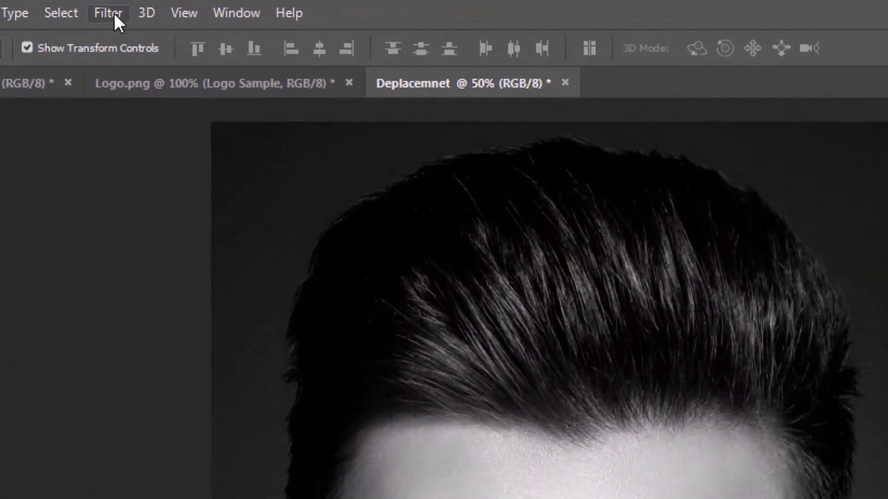
pyautogui.click(114, 13)
pyautogui.moveTo(119, 257)
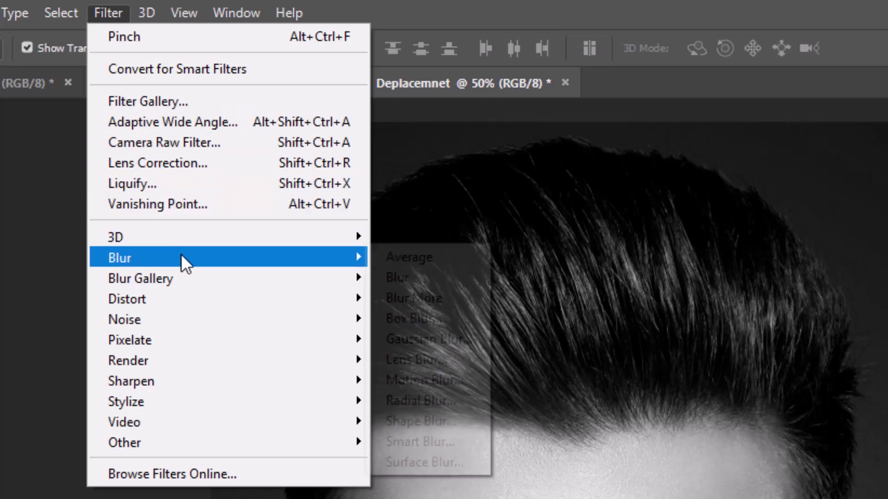
pyautogui.click(459, 333)
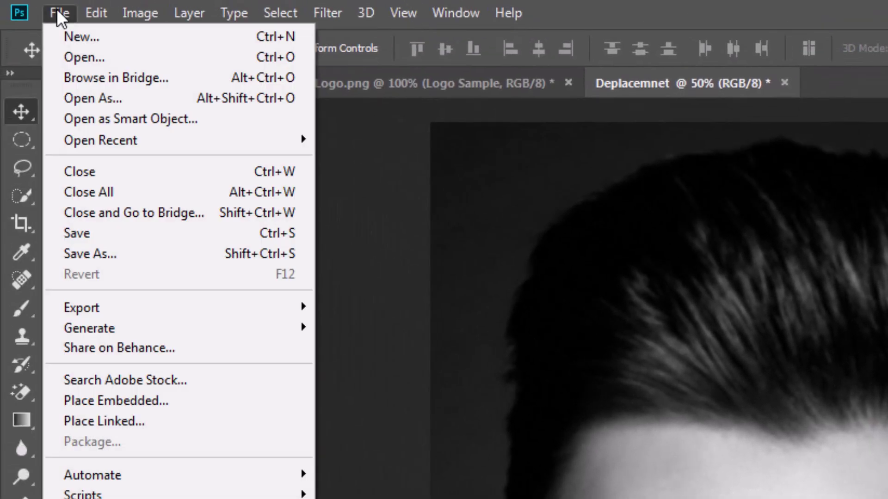
# Step: Save Deplacemnet as a Photoshop PSD file and close its tab
pyautogui.click(91, 229)
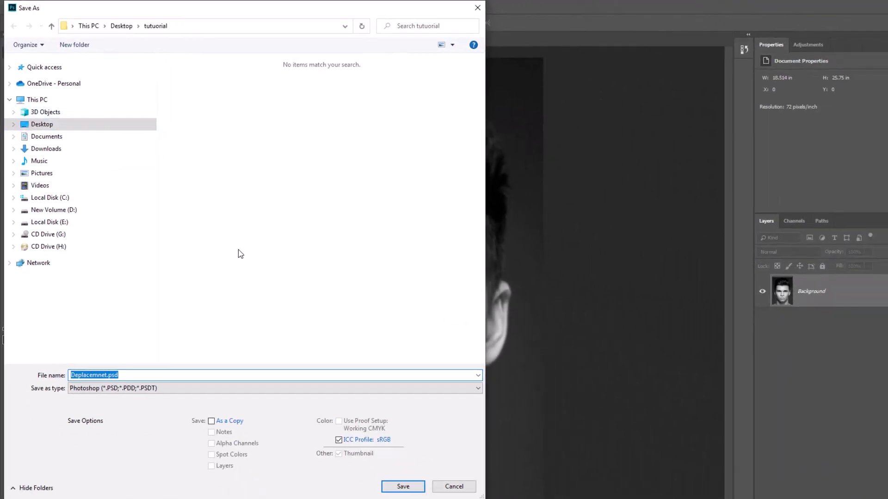
pyautogui.click(407, 489)
pyautogui.click(410, 490)
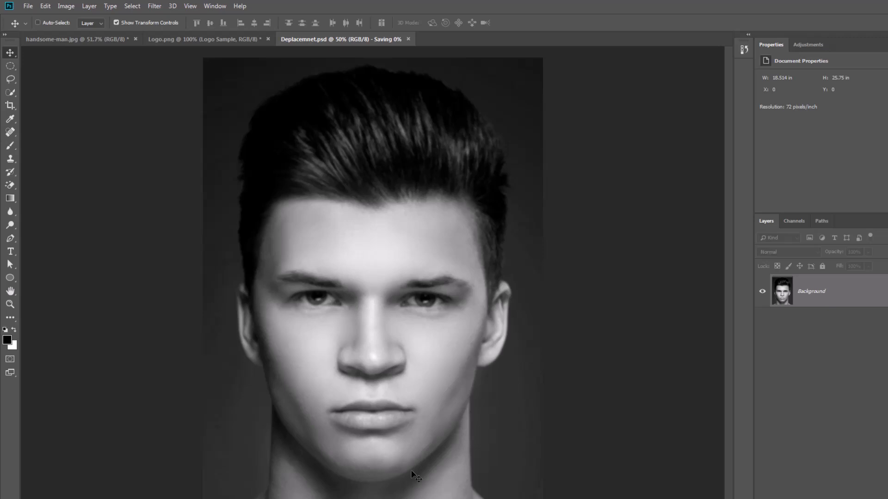
pyautogui.click(374, 39)
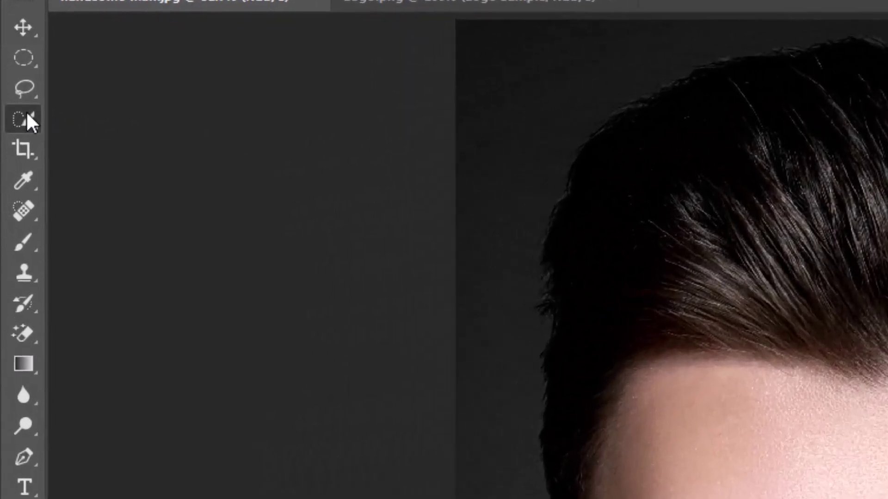
# Step: Quick-select the man's face from forehead to chin
pyautogui.moveTo(416, 208); pyautogui.dragTo(379, 341)
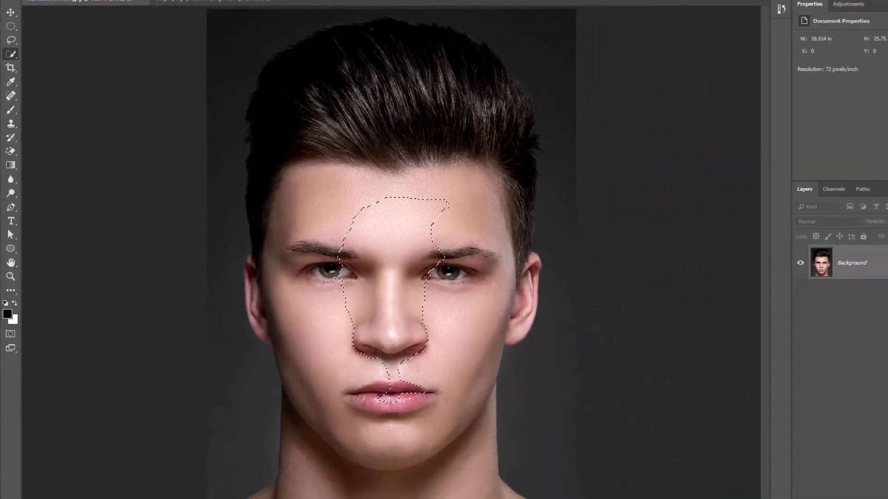
pyautogui.moveTo(363, 419); pyautogui.dragTo(364, 420)
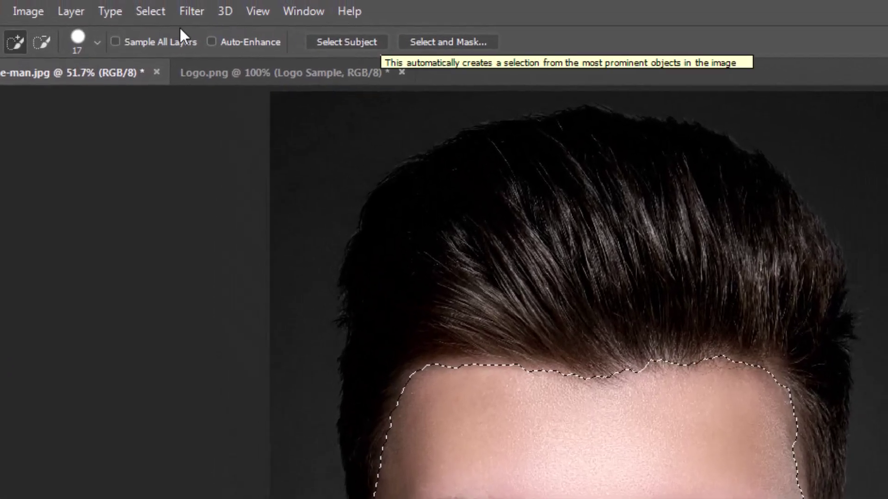
pyautogui.click(147, 11)
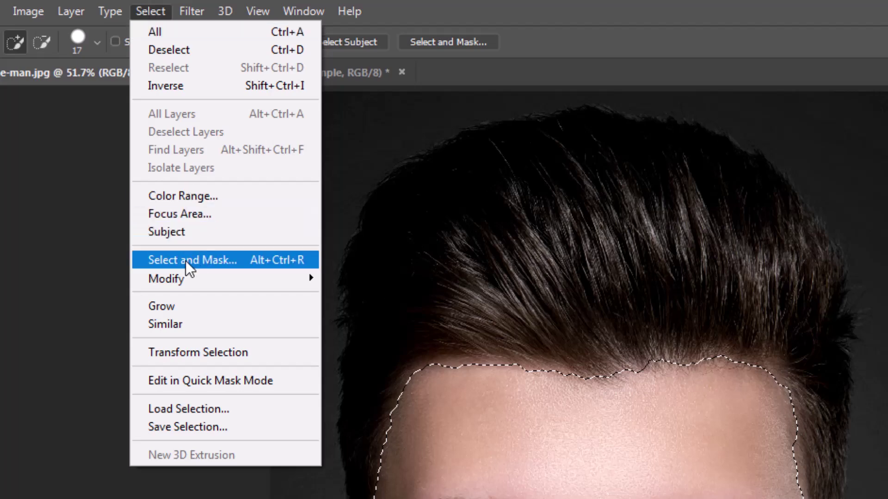
# Step: Refine the face selection in Select and Mask, outputting a new layer with layer mask
pyautogui.click(185, 261)
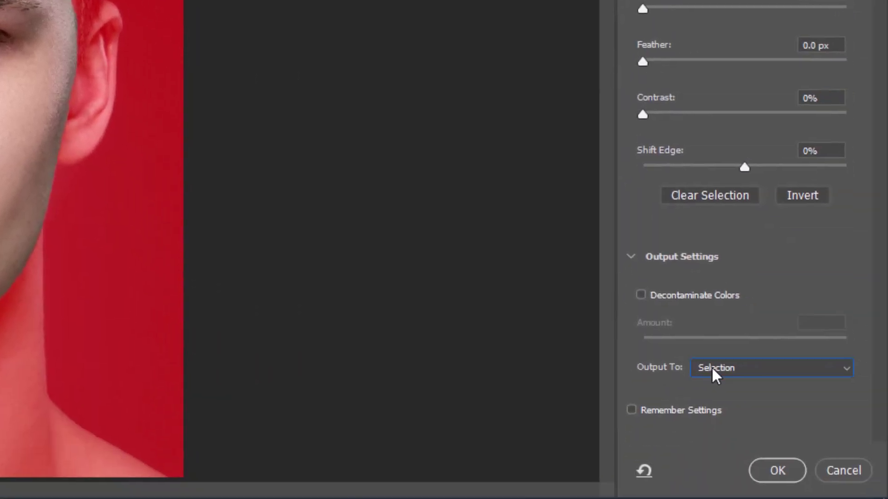
pyautogui.click(716, 370)
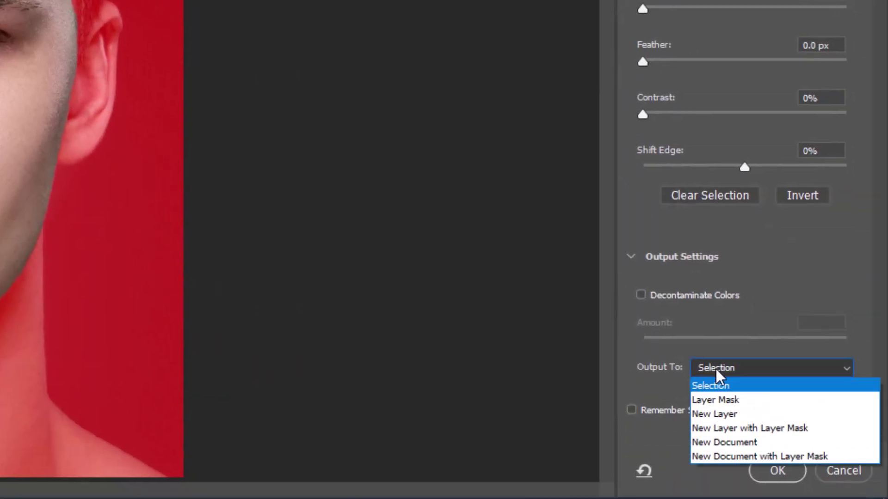
pyautogui.click(721, 428)
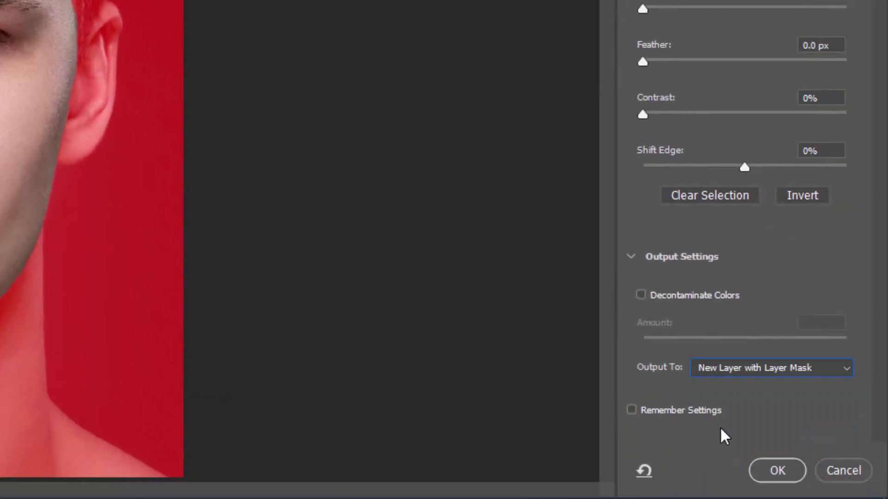
pyautogui.click(776, 471)
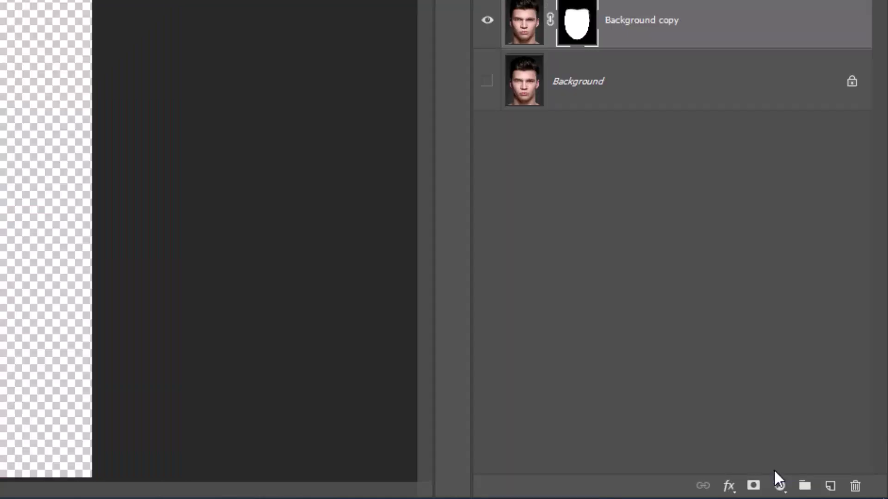
# Step: Show Background, add a Black & White adjustment layer, and copy the face mask onto it
pyautogui.click(488, 84)
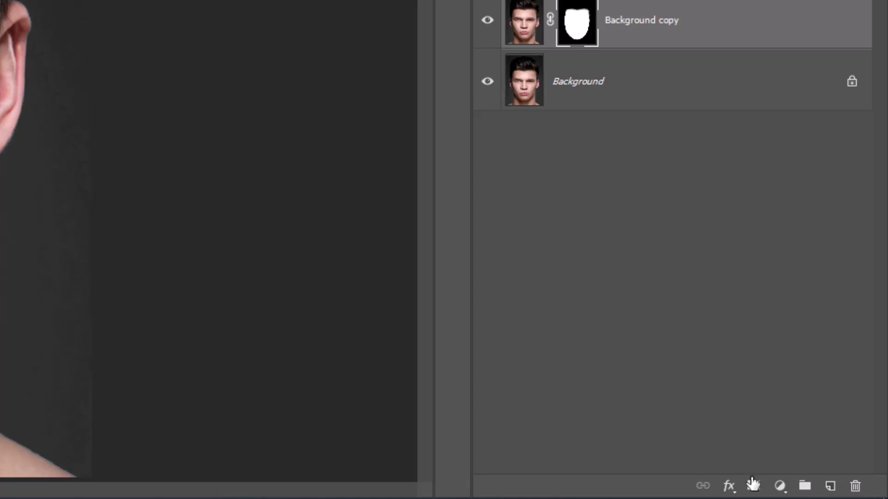
pyautogui.click(779, 485)
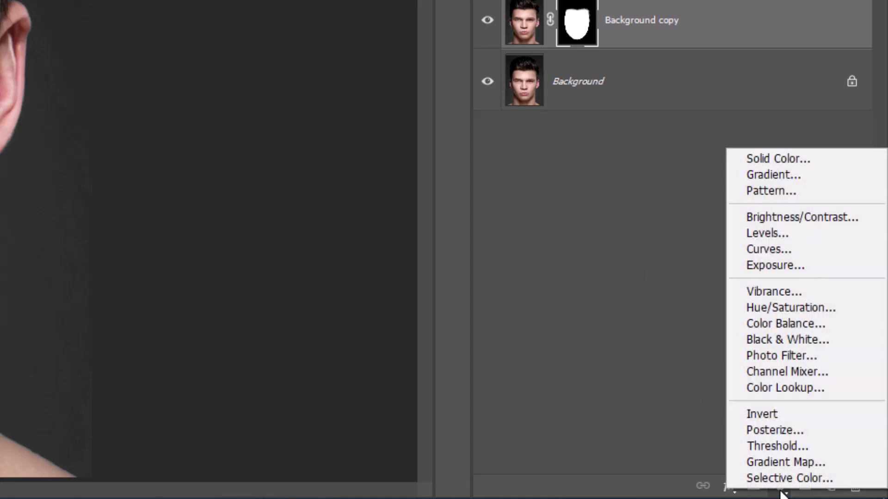
pyautogui.click(787, 342)
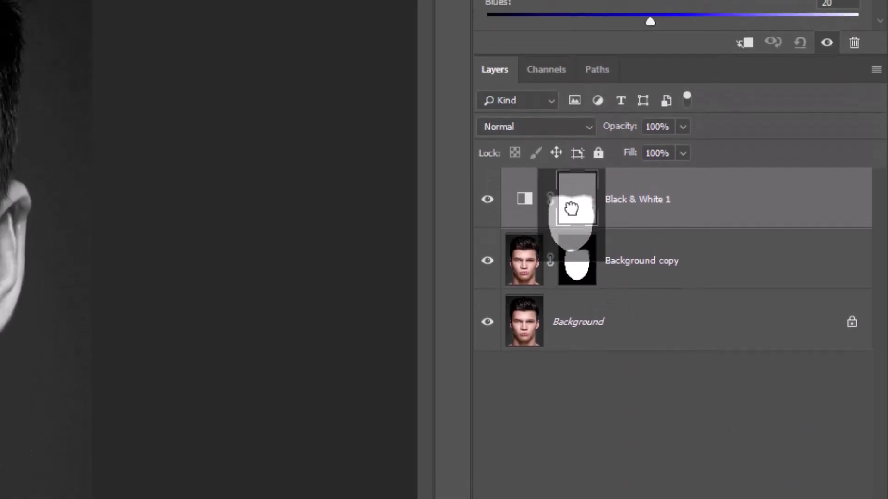
pyautogui.moveTo(580, 273); pyautogui.dragTo(575, 215)
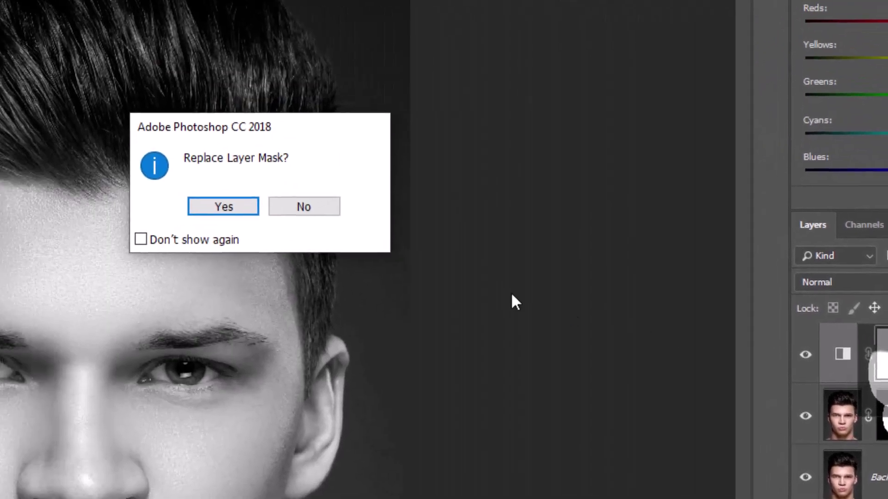
# Step: Confirm replacing the Black & White 1 mask with the face mask
pyautogui.click(230, 209)
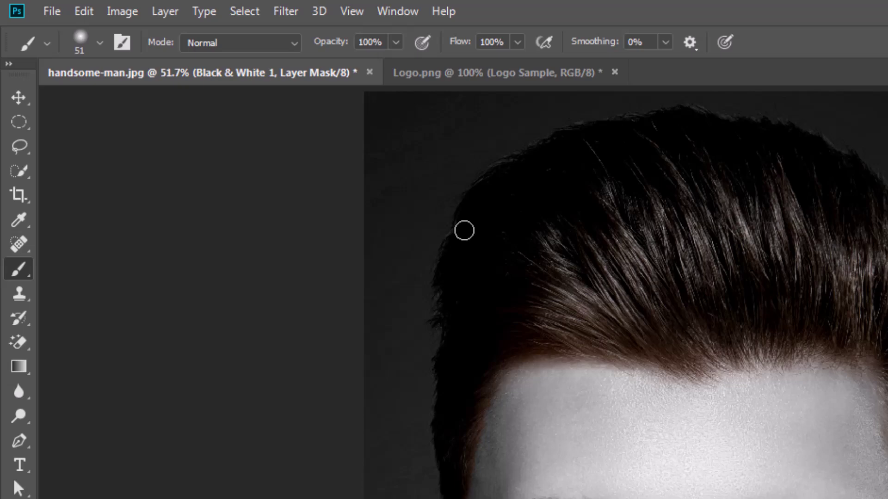
# Step: Move the logo from the Logo document onto the face and make Logo Sample a smart object
pyautogui.click(472, 78)
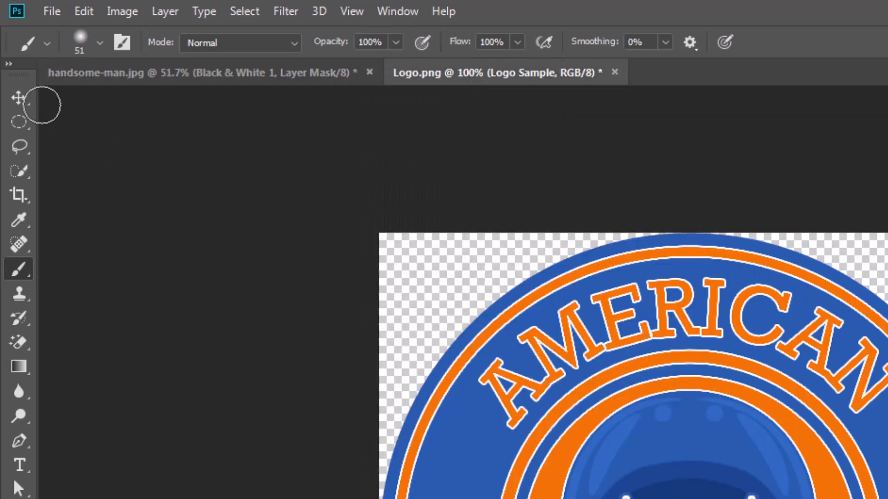
pyautogui.click(18, 99)
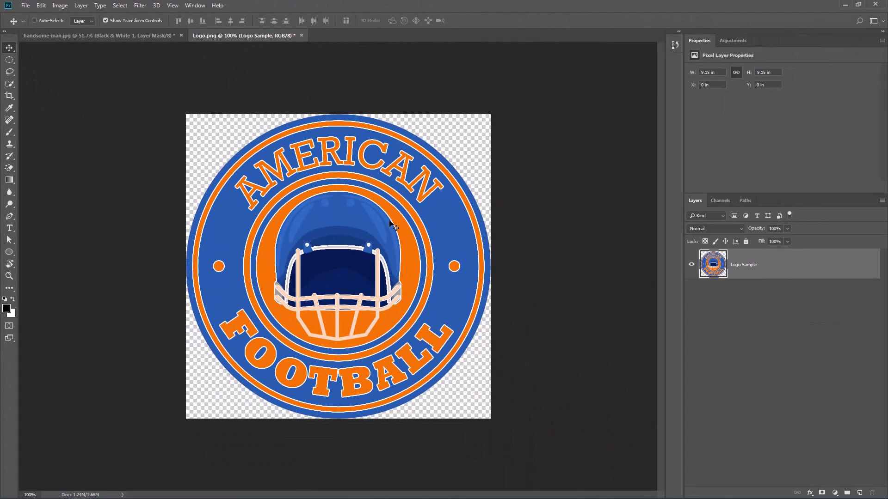
pyautogui.moveTo(385, 219)
pyautogui.mouseDown()
pyautogui.moveTo(159, 42)
pyautogui.moveTo(381, 291)
pyautogui.mouseUp()
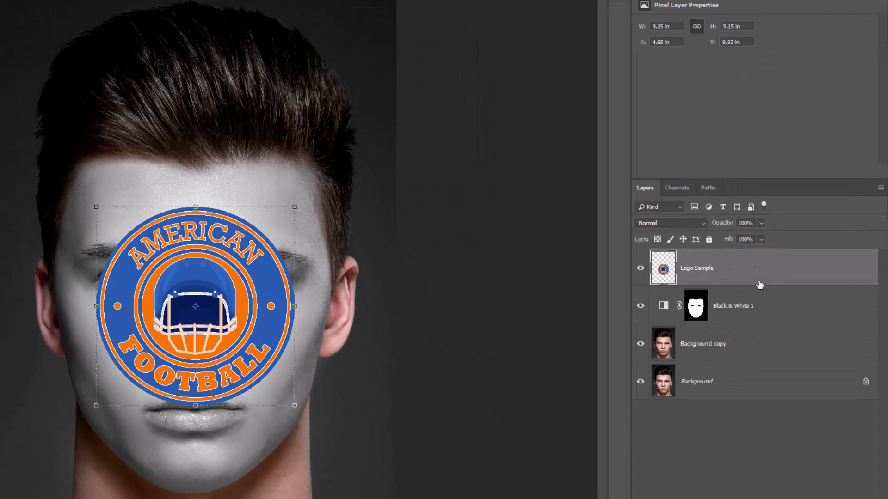
pyautogui.rightClick(760, 284)
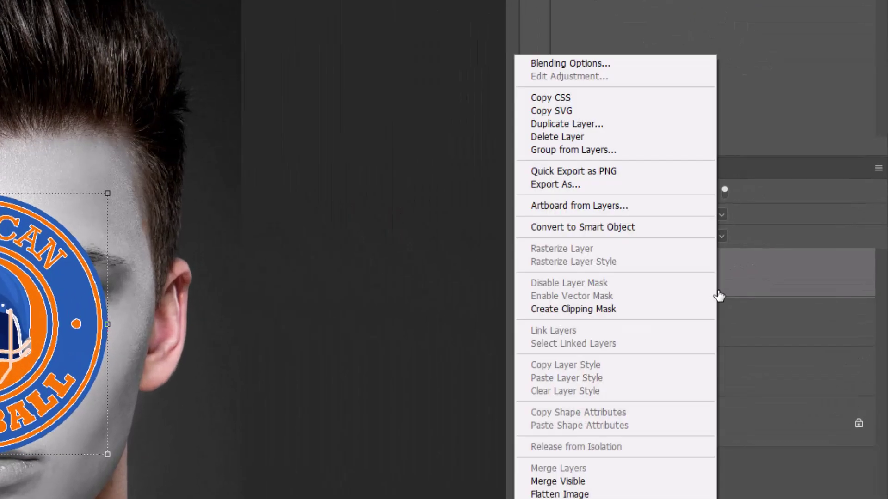
pyautogui.click(583, 228)
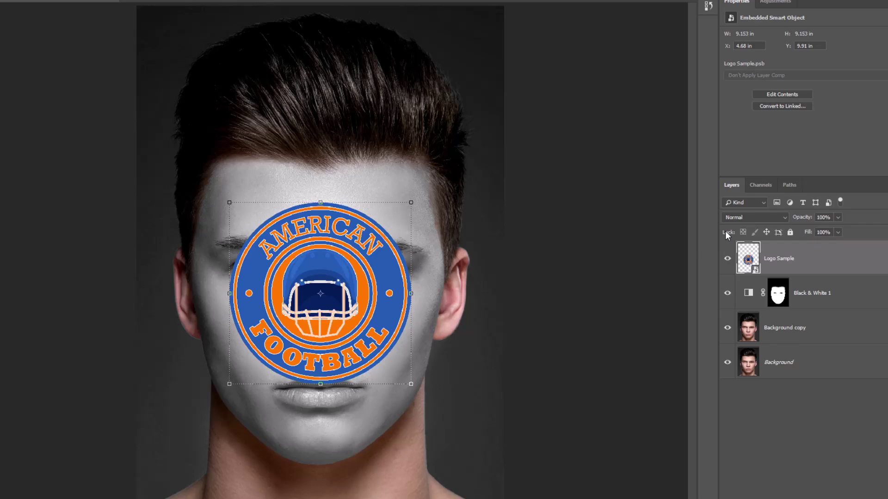
# Step: Enlarge the logo to cover most of the face, nudging it slightly left
pyautogui.hotkey('ctrl', 't')
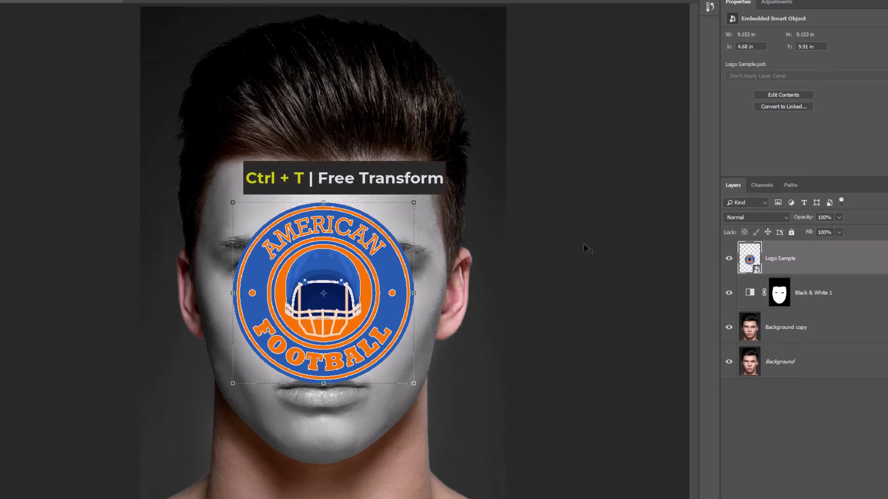
pyautogui.moveTo(413, 383); pyautogui.dragTo(439, 417)
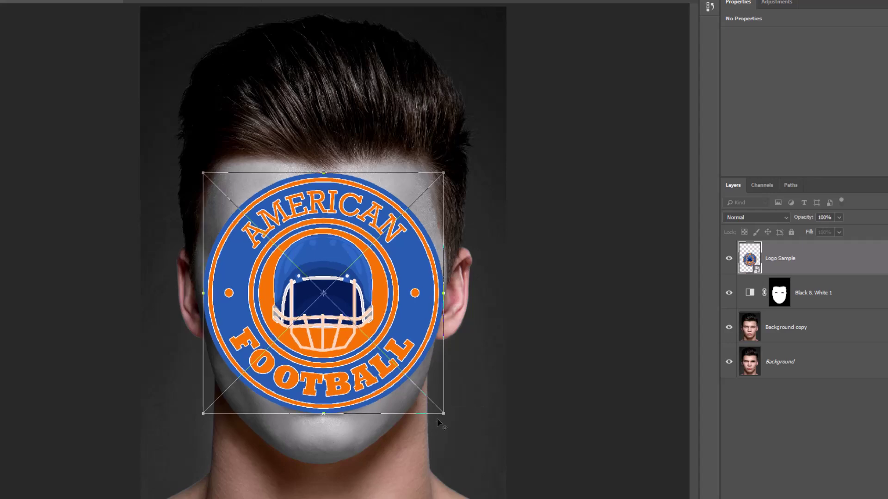
pyautogui.moveTo(405, 365); pyautogui.dragTo(400, 368)
pyautogui.press('Return')
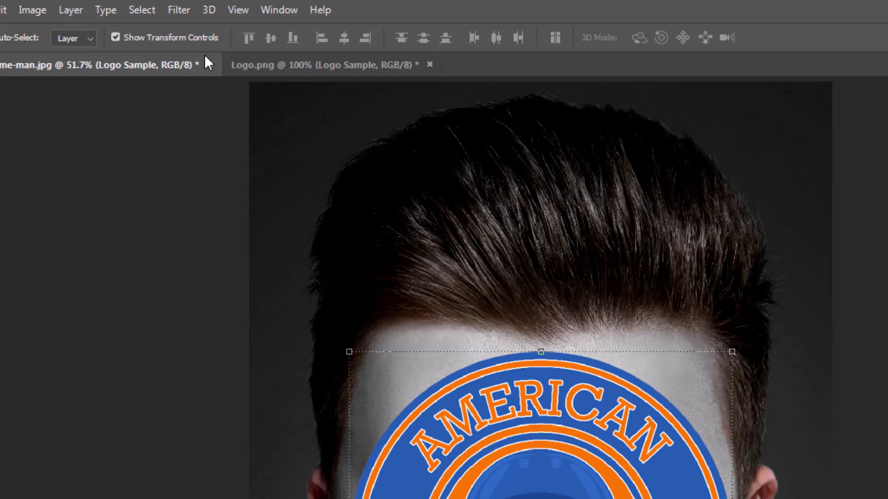
# Step: Apply a Pinch filter with Amount -89 to the logo, with the preview zoomed out
pyautogui.click(178, 13)
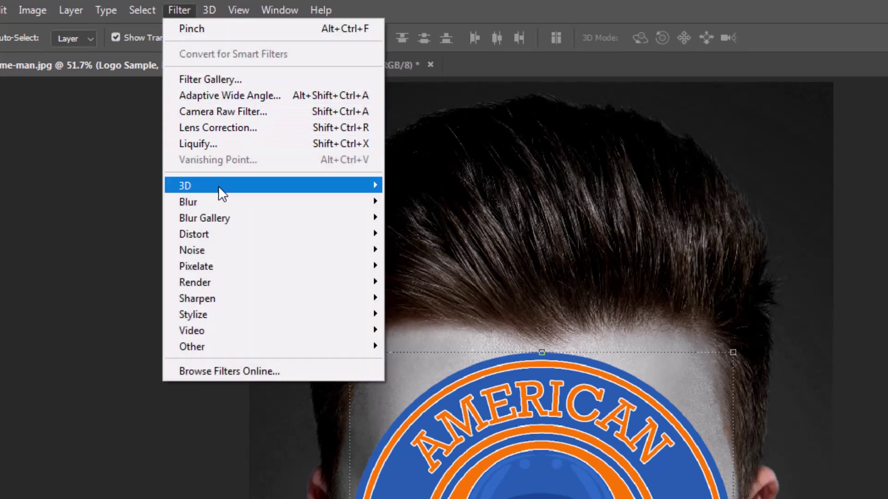
pyautogui.moveTo(195, 234)
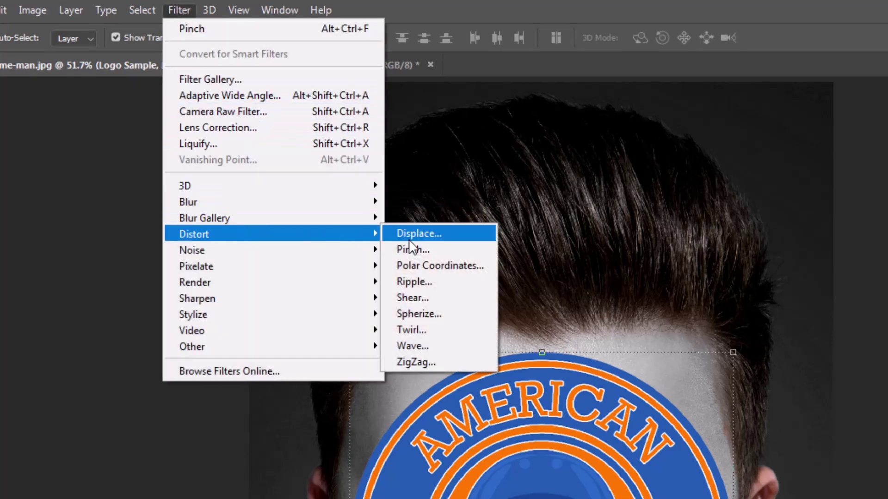
pyautogui.click(417, 249)
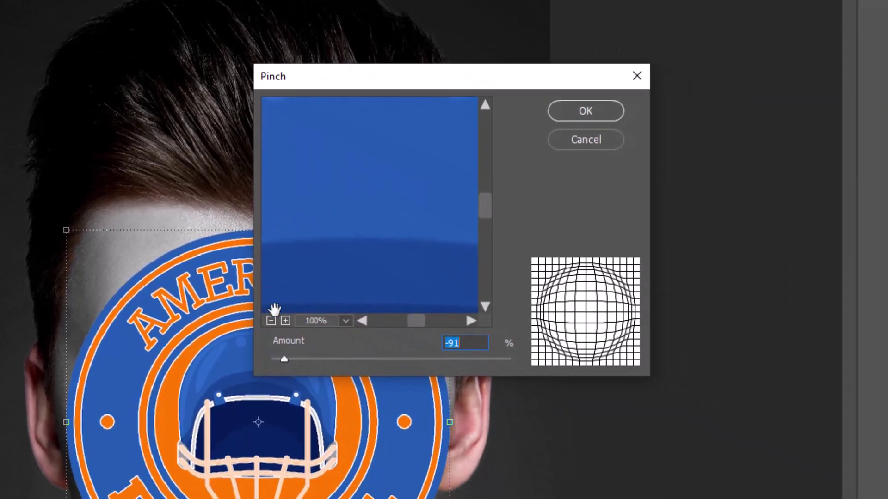
pyautogui.click(272, 322)
pyautogui.click(355, 263)
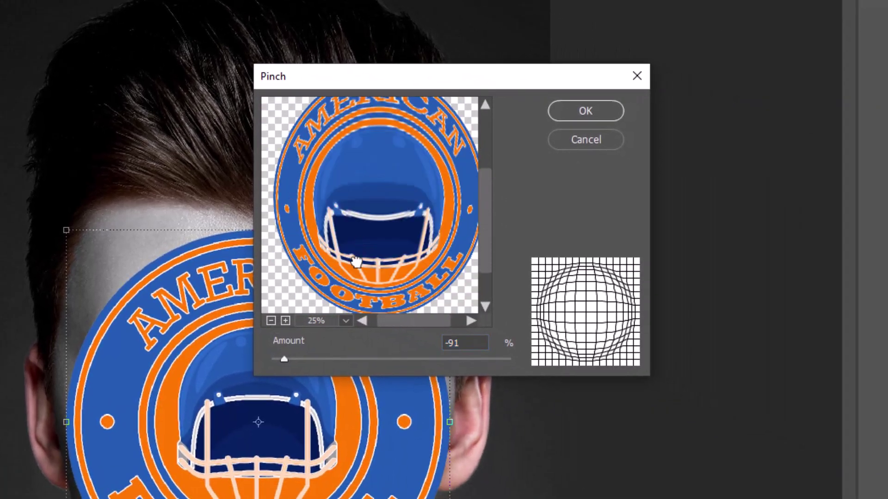
pyautogui.moveTo(302, 361)
pyautogui.mouseDown()
pyautogui.moveTo(317, 363)
pyautogui.moveTo(287, 367)
pyautogui.mouseUp()
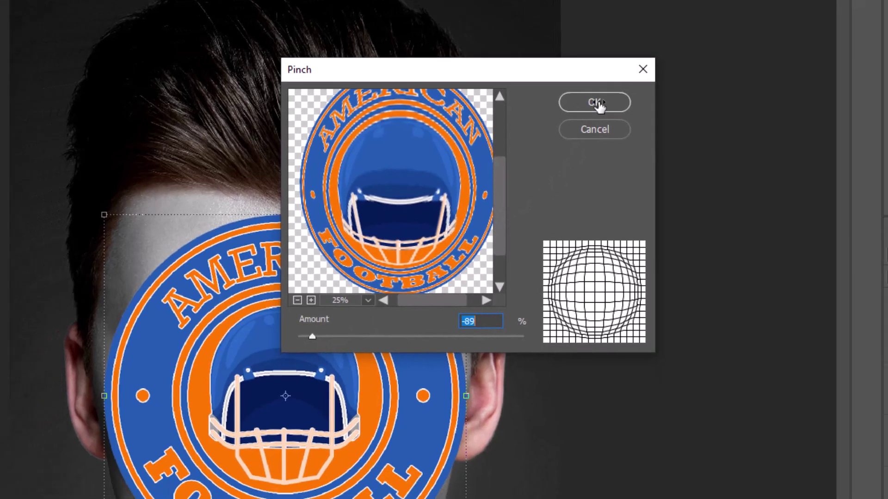
pyautogui.click(584, 113)
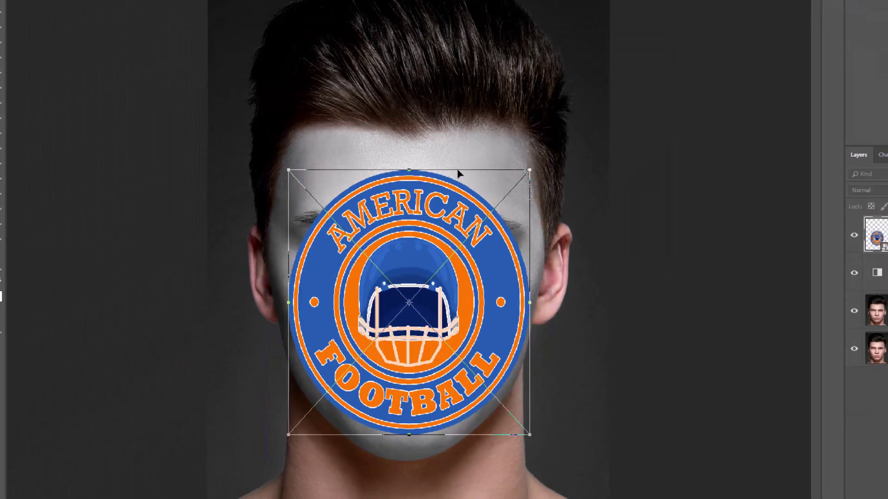
# Step: Give Logo Sample the face mask, 50% opacity and Color Burn blend mode
pyautogui.hotkey('ctrl', 't')
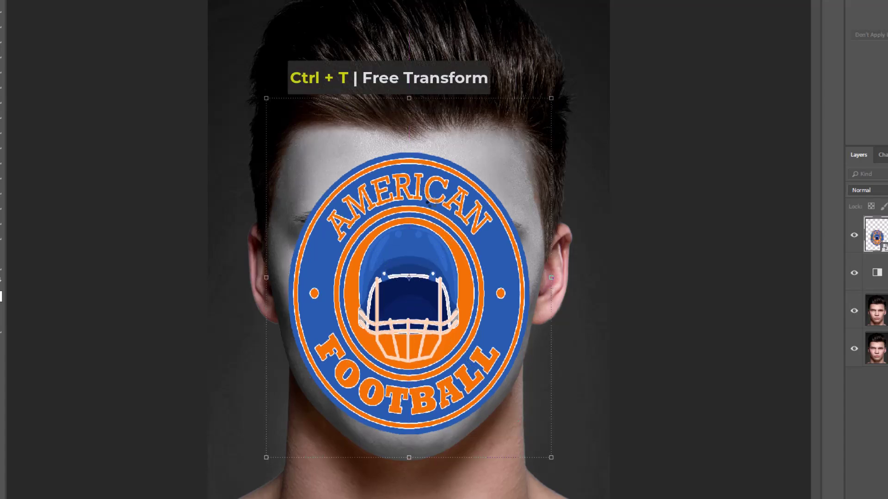
pyautogui.press('Return')
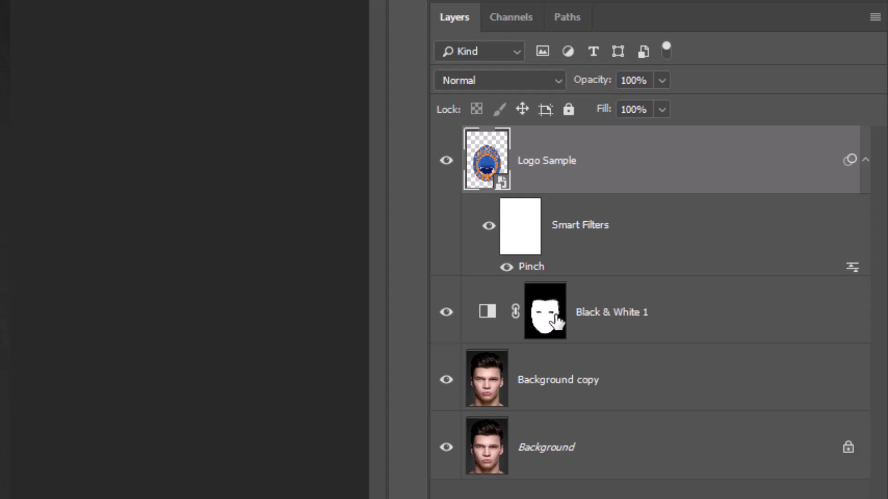
pyautogui.press('alt')
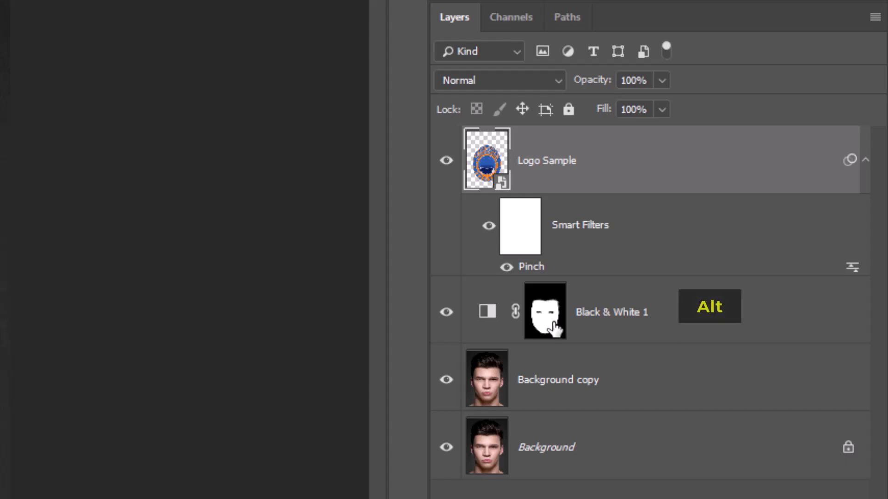
pyautogui.moveTo(554, 329); pyautogui.dragTo(565, 174)
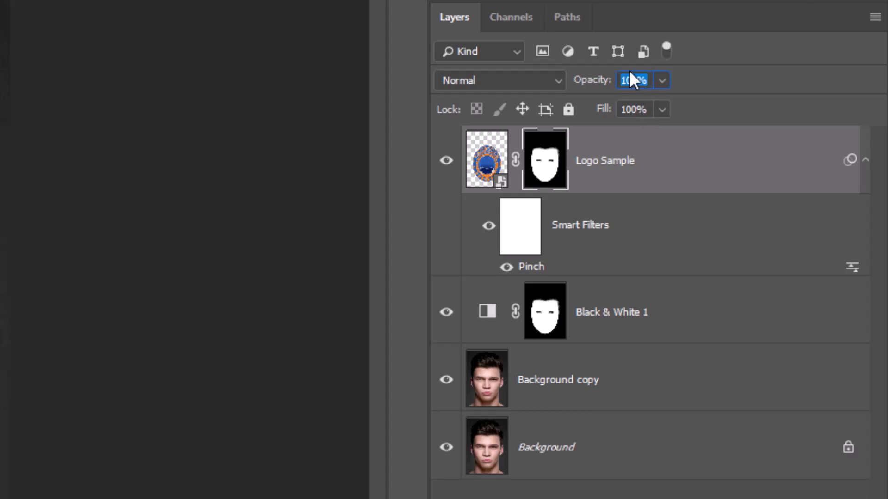
pyautogui.write('50')
pyautogui.click(499, 82)
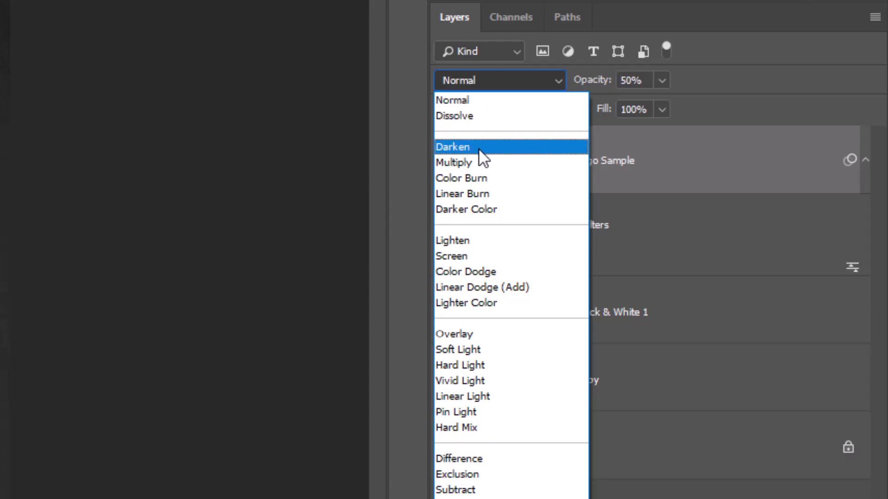
pyautogui.click(473, 176)
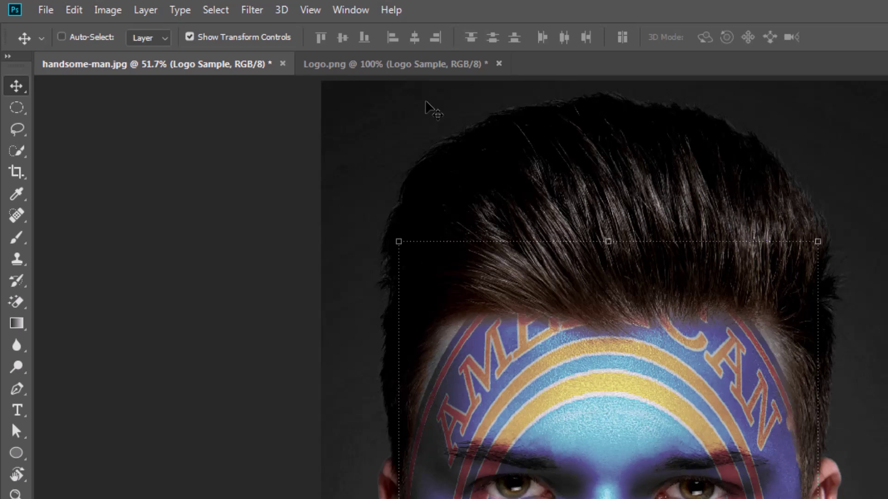
# Step: Apply a Displace filter at horizontal and vertical scale 5 using the Deplacemnet.psd map
pyautogui.click(252, 10)
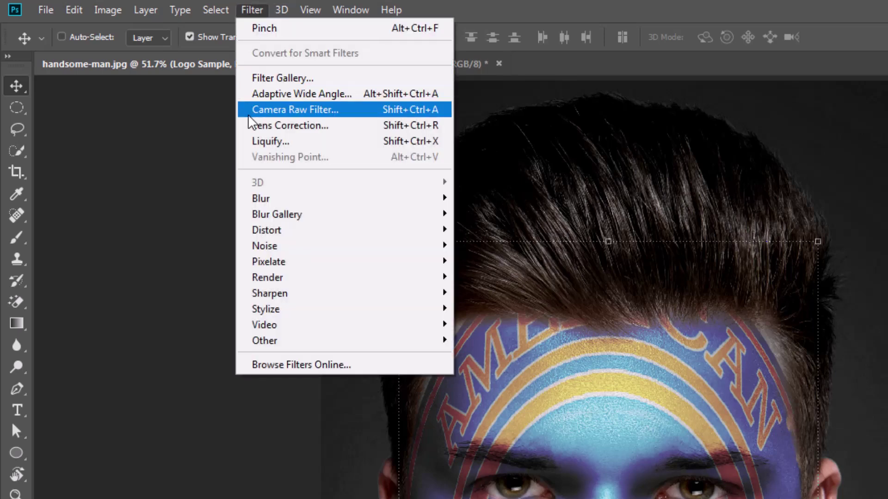
pyautogui.moveTo(267, 230)
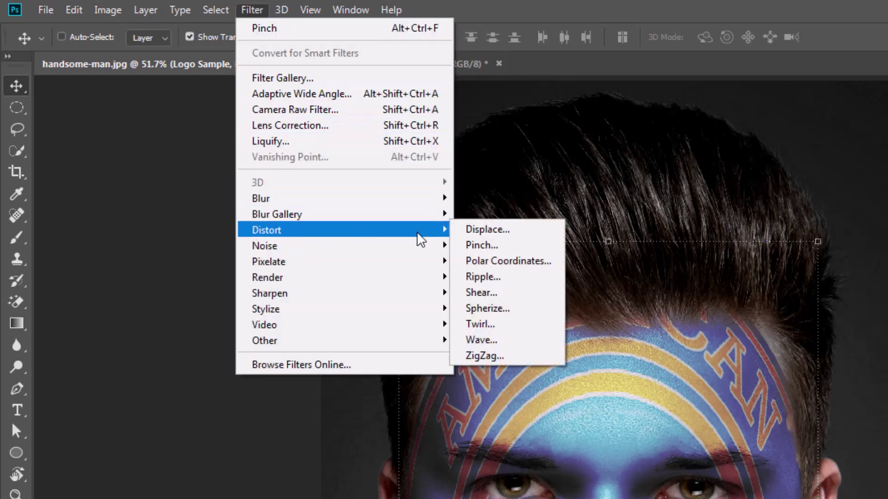
pyautogui.click(481, 230)
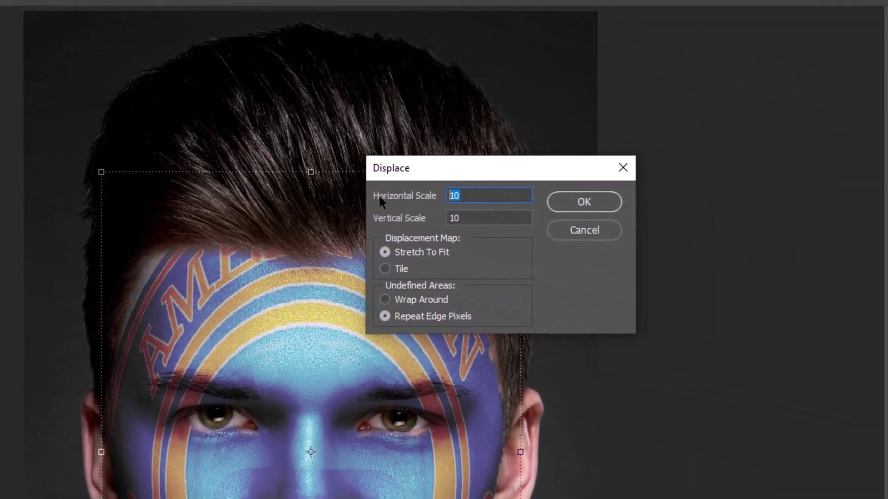
pyautogui.write('5')
pyautogui.click(603, 201)
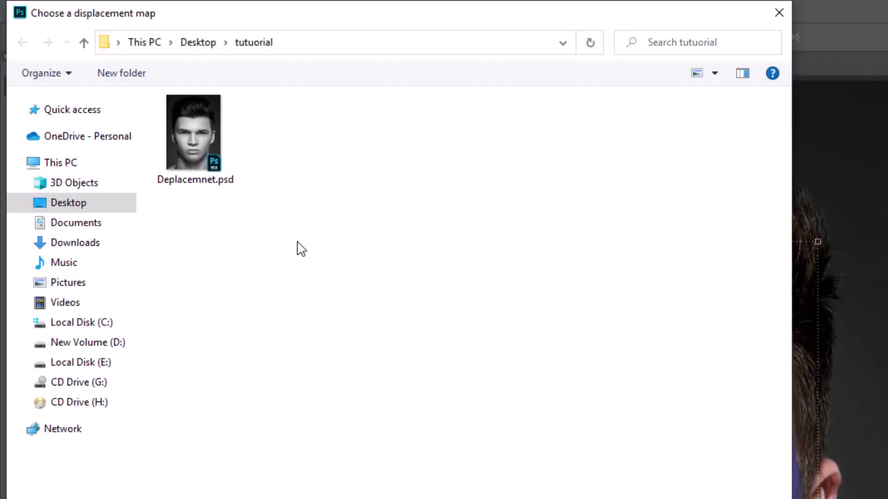
pyautogui.click(194, 147)
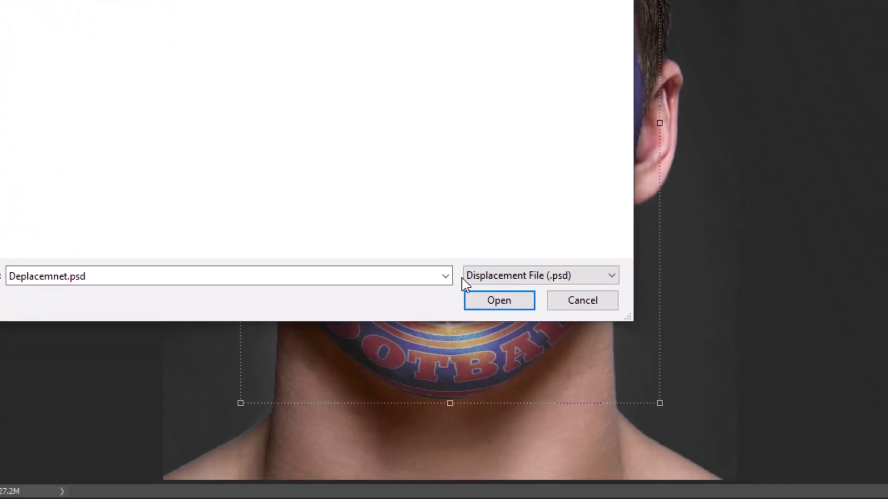
pyautogui.click(499, 301)
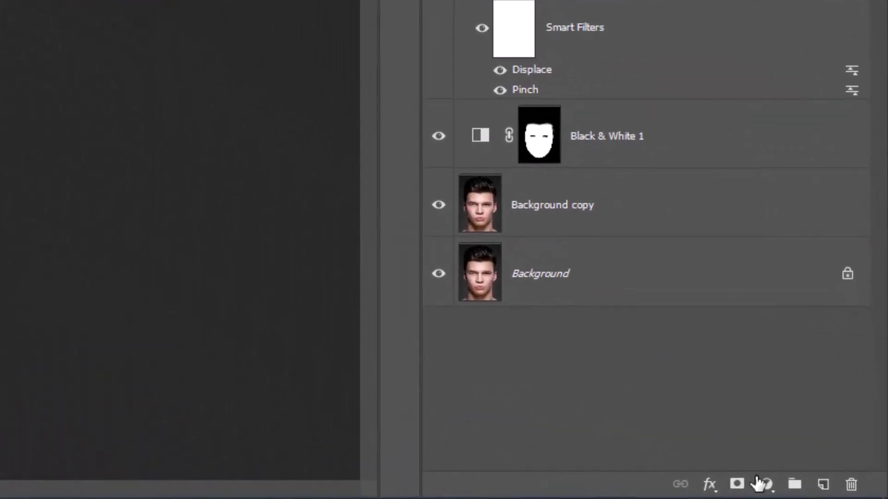
# Step: Add a Vibrance 1 adjustment layer and copy the Logo Sample face mask onto it
pyautogui.click(764, 484)
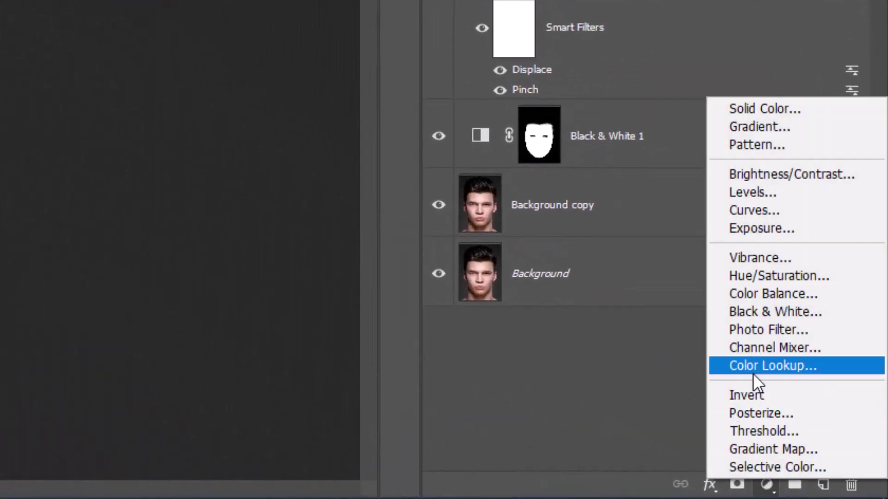
pyautogui.click(771, 262)
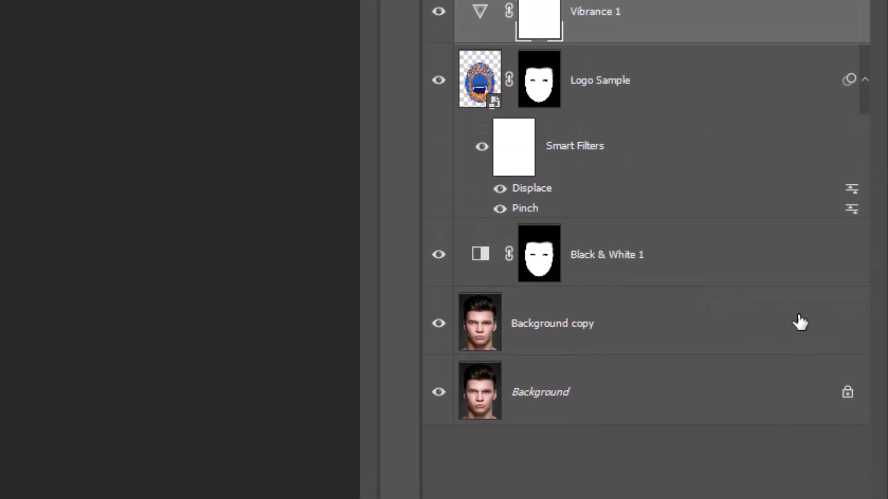
pyautogui.press('alt')
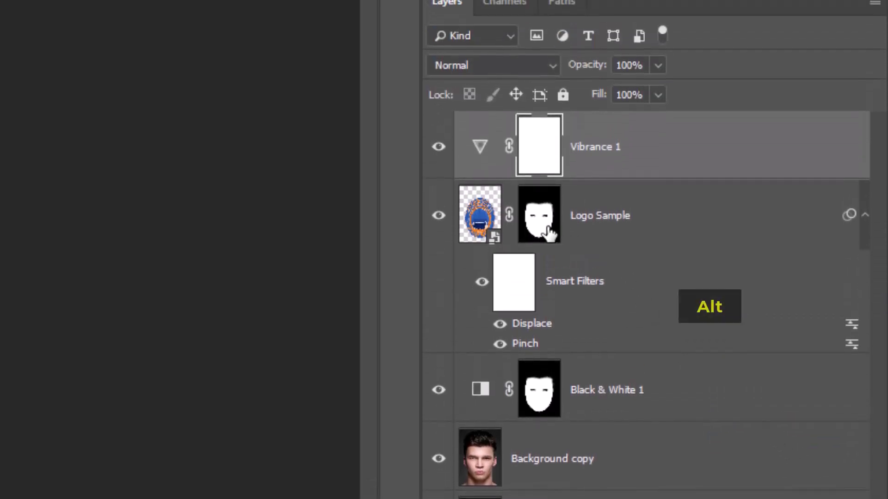
pyautogui.moveTo(540, 231); pyautogui.dragTo(541, 150)
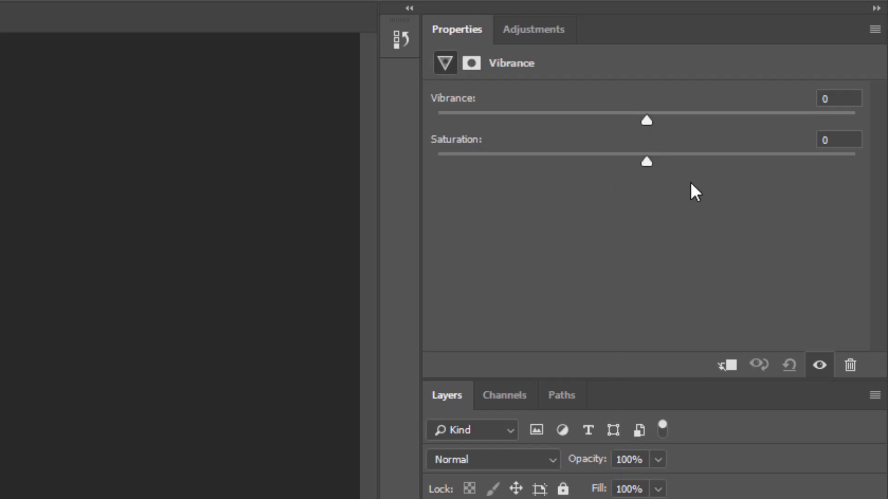
pyautogui.write('30')
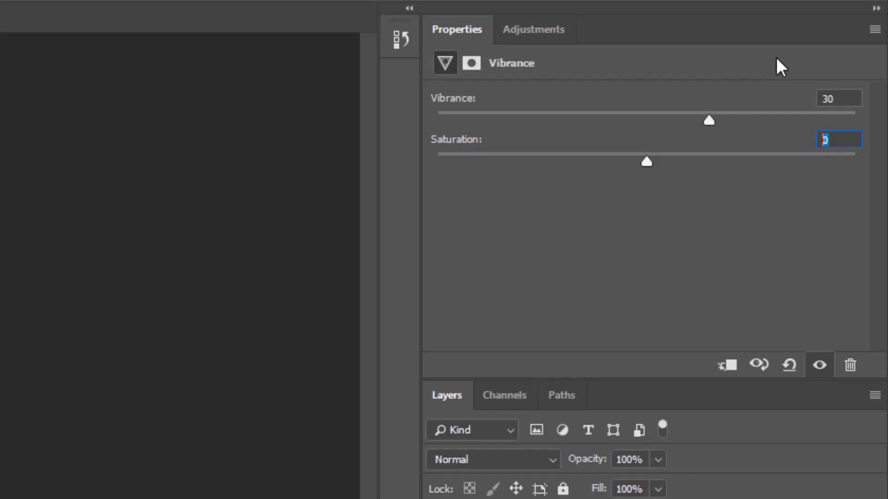
pyautogui.write('20')
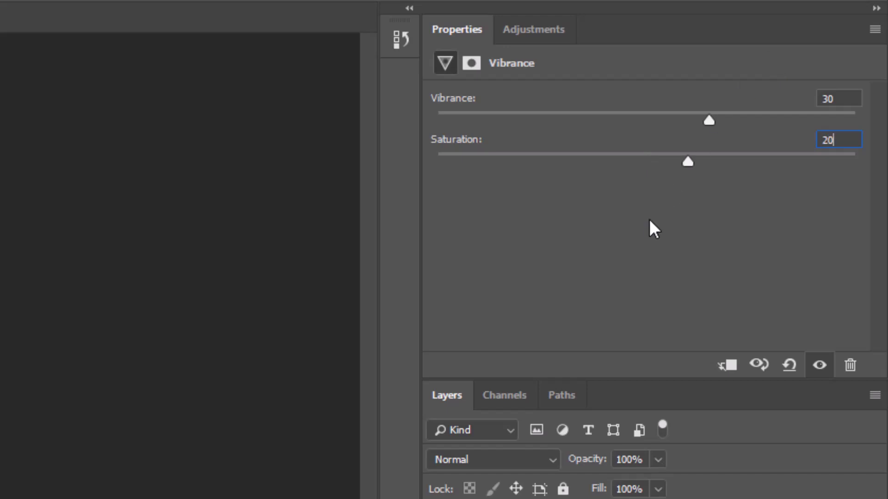